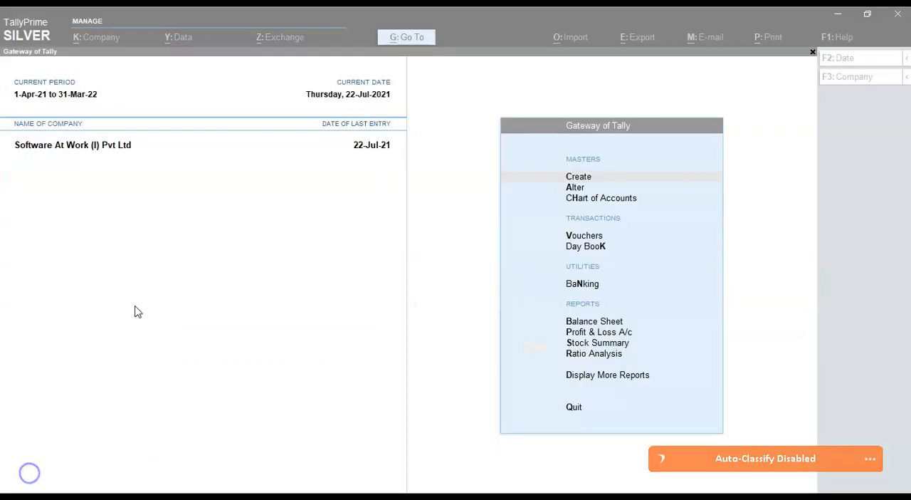
Step: Open the company features and view the GST details, including the e-Way Bill settings
{"action": "left_click", "coordinate": [159, 293]}
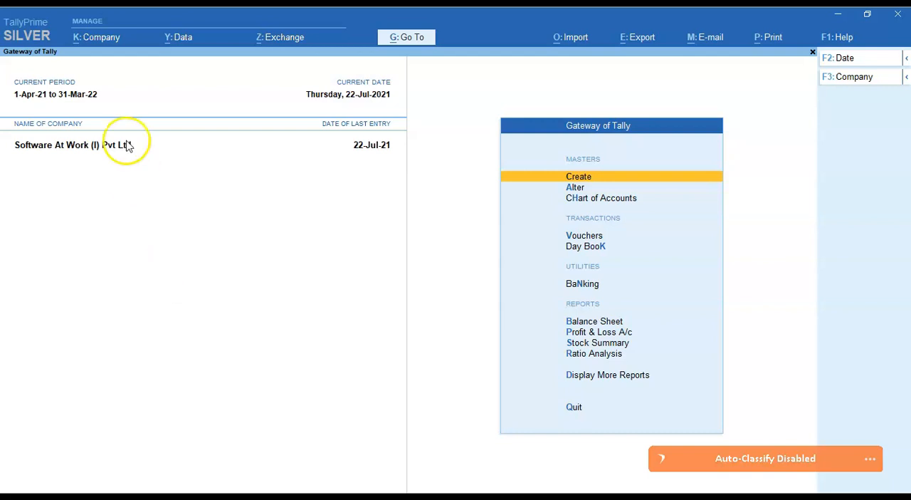
{"action": "left_click", "coordinate": [92, 39]}
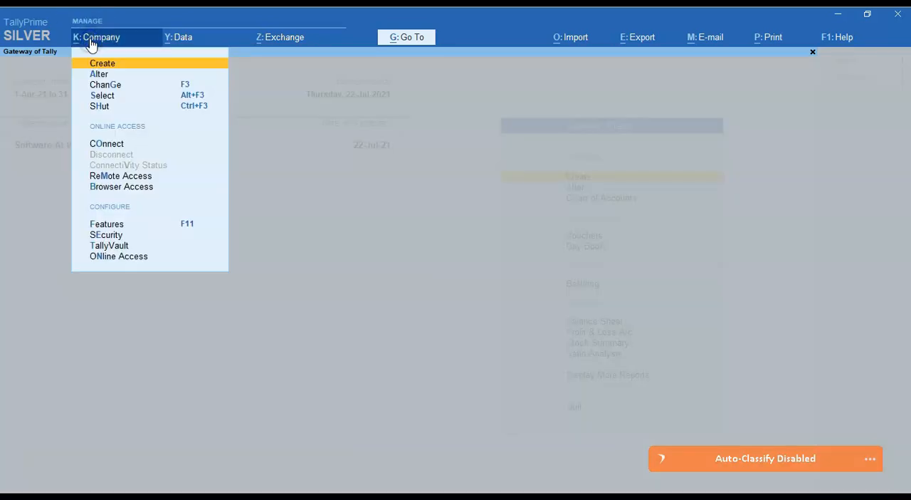
{"action": "left_click", "coordinate": [115, 226]}
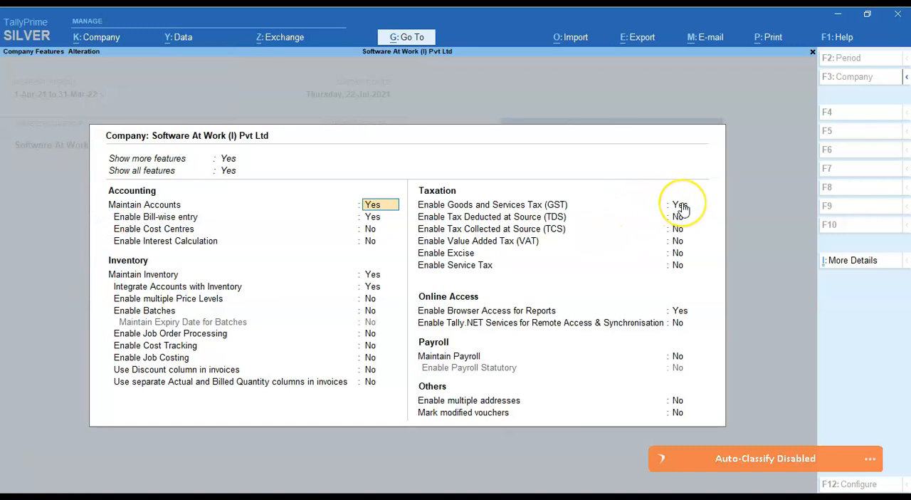
{"action": "left_click", "coordinate": [680, 206]}
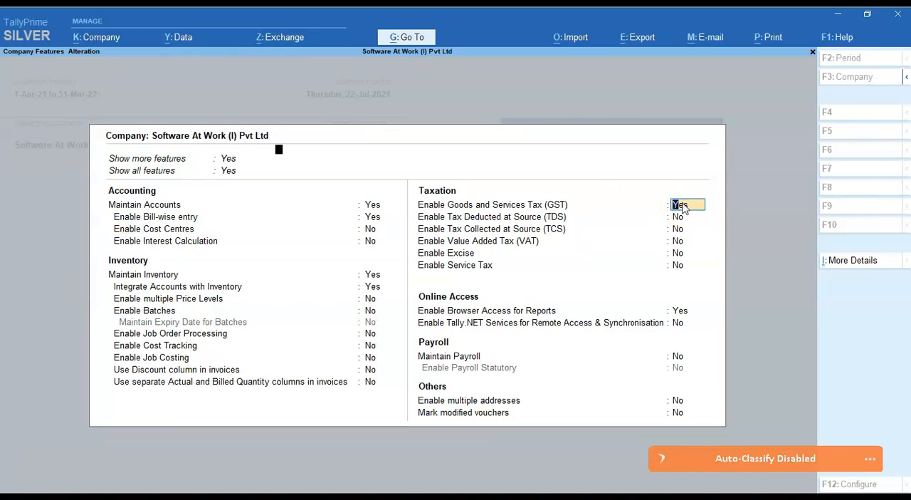
{"action": "key", "text": "Return"}
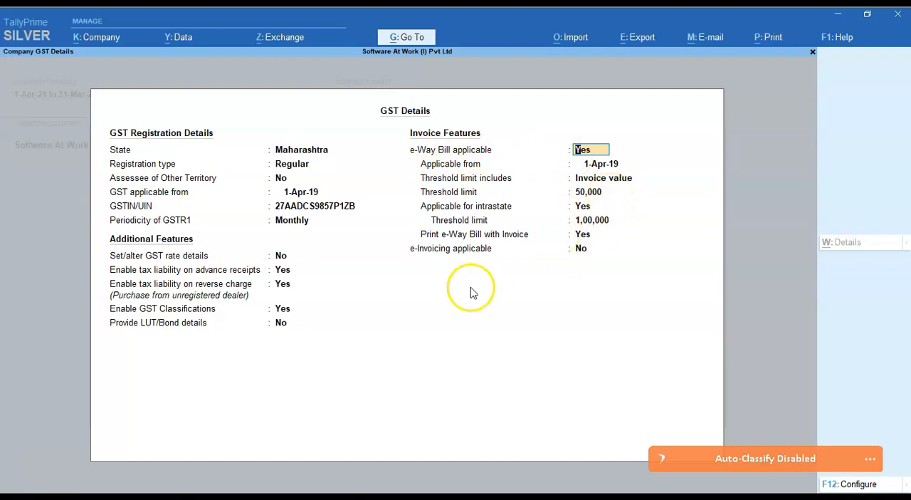
{"action": "left_click", "coordinate": [23, 468]}
Step: Set Provide GST/e-Way Bill details to Yes in sales voucher GST/017/21-22 and view its e-Way Bill details form
{"action": "left_click", "coordinate": [766, 203]}
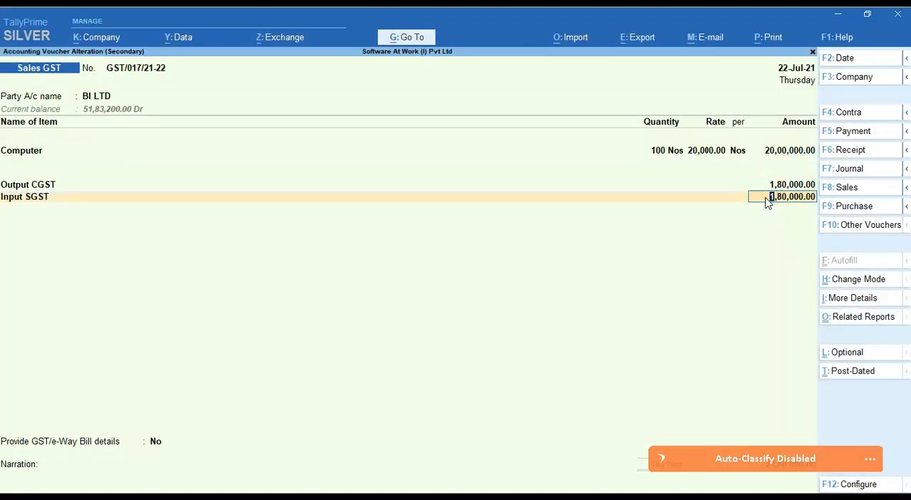
{"action": "left_click", "coordinate": [153, 443]}
{"action": "key", "text": "Down"}
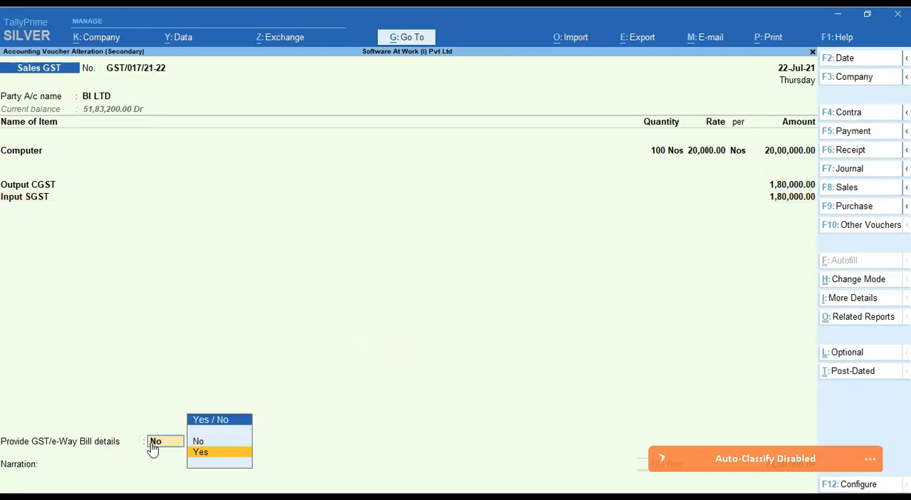
{"action": "key", "text": "Return"}
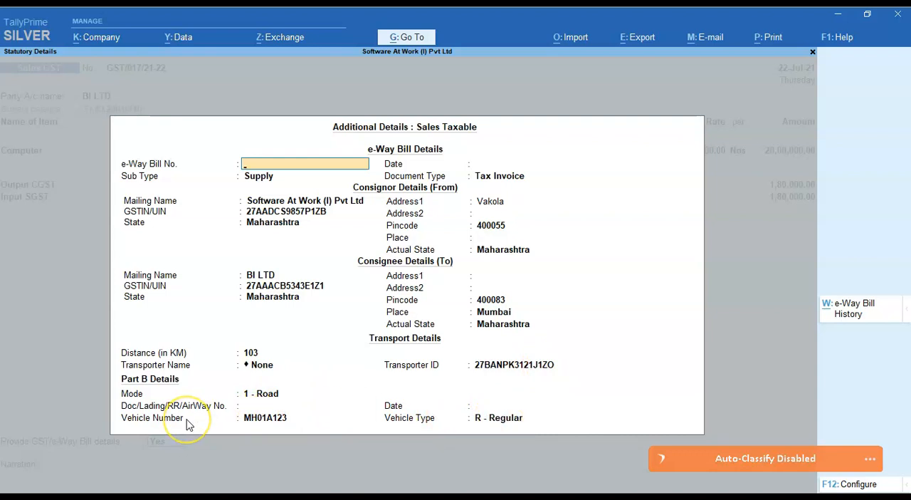
{"action": "left_click", "coordinate": [30, 466]}
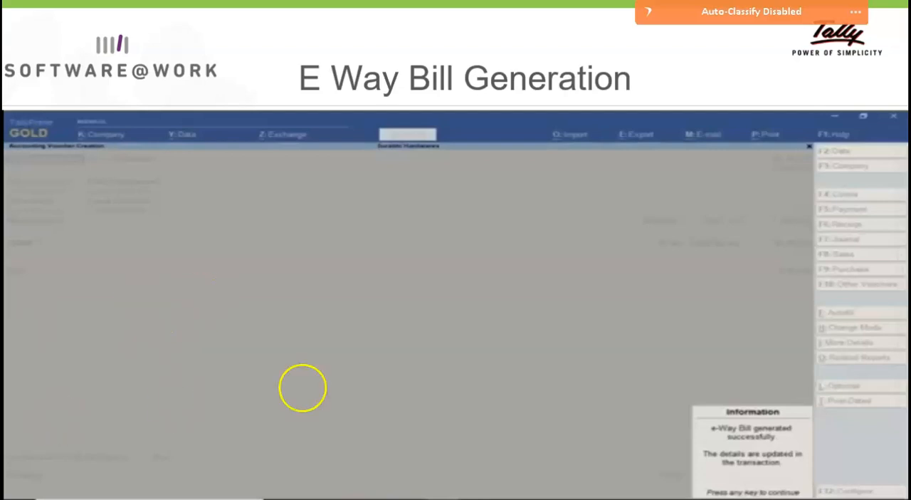
{"action": "left_click", "coordinate": [343, 386]}
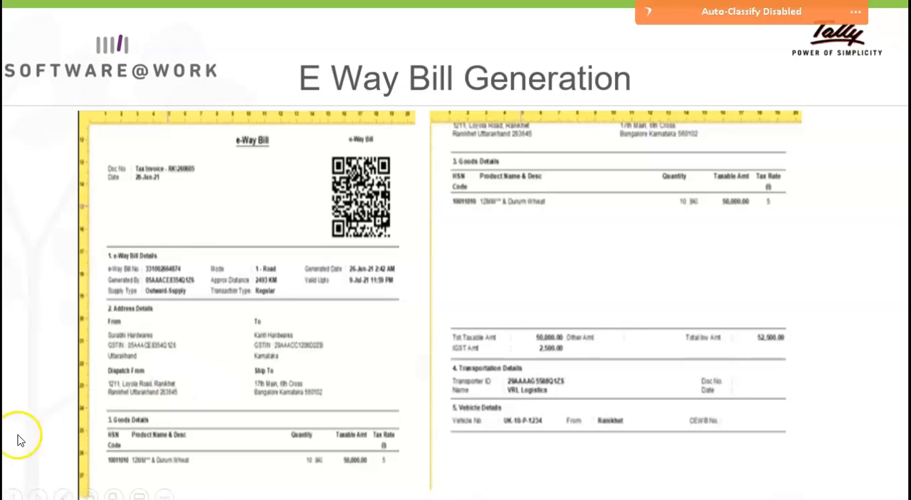
{"action": "left_click", "coordinate": [29, 473]}
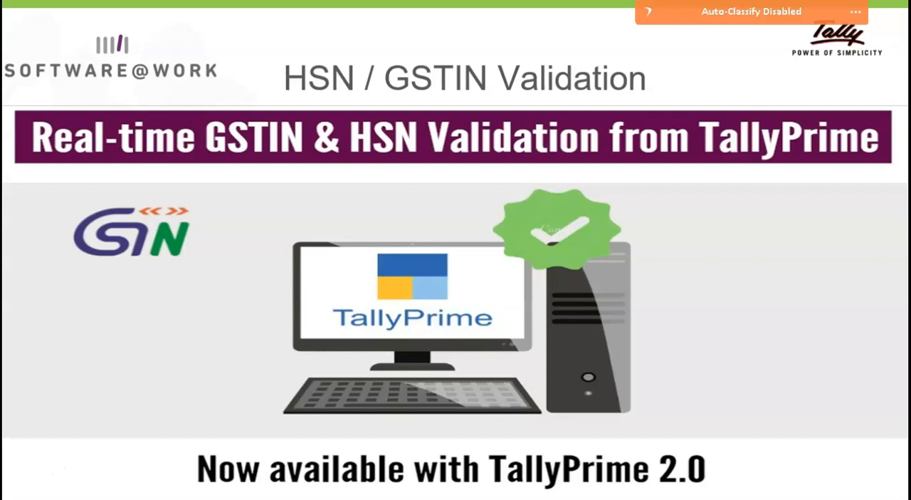
{"action": "left_click", "coordinate": [31, 460]}
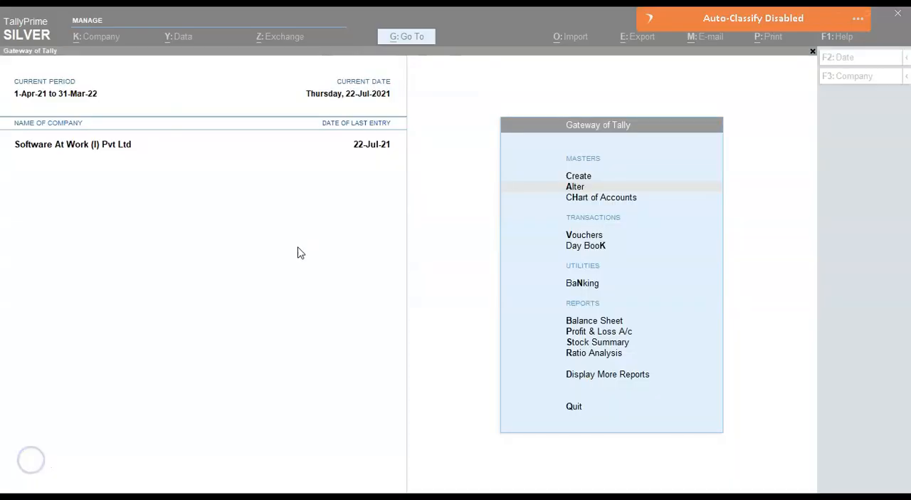
Step: Open the BI LTD ledger for alteration
{"action": "left_click", "coordinate": [298, 248]}
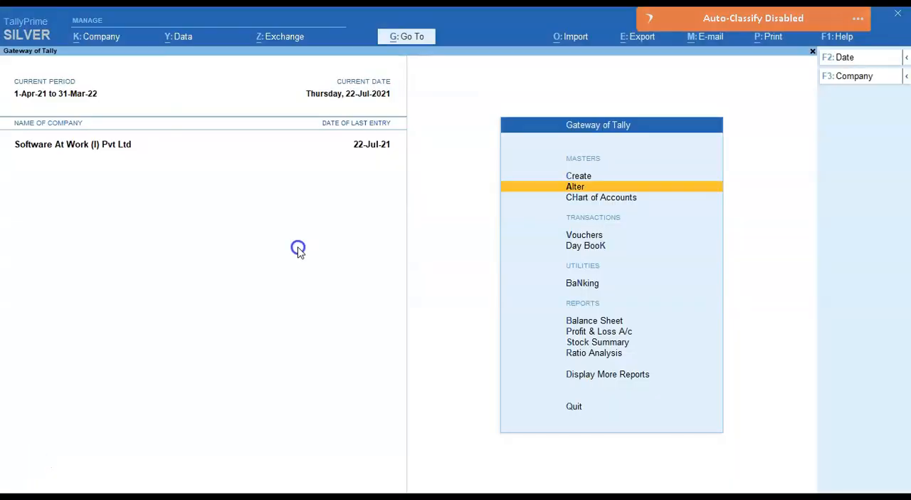
{"action": "left_click", "coordinate": [563, 188]}
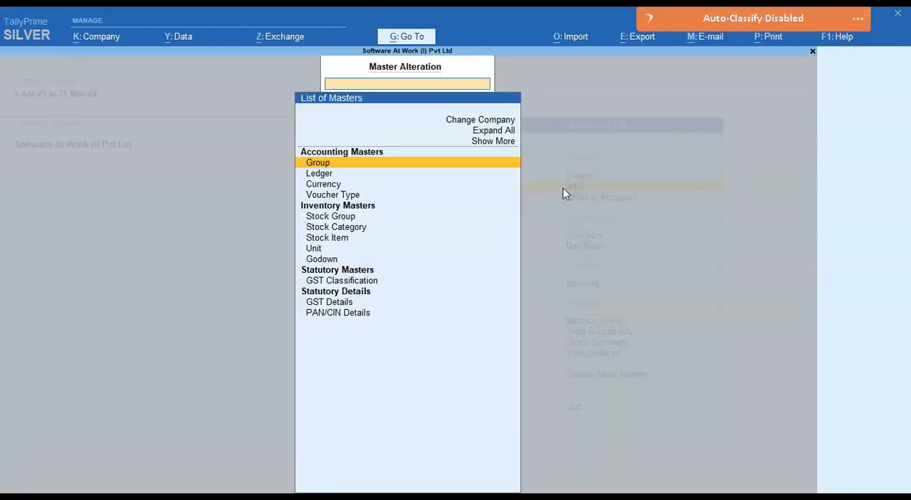
{"action": "key", "text": "Down"}
{"action": "key", "text": "Return"}
{"action": "key", "text": "Down"}
{"action": "key", "text": "Return"}
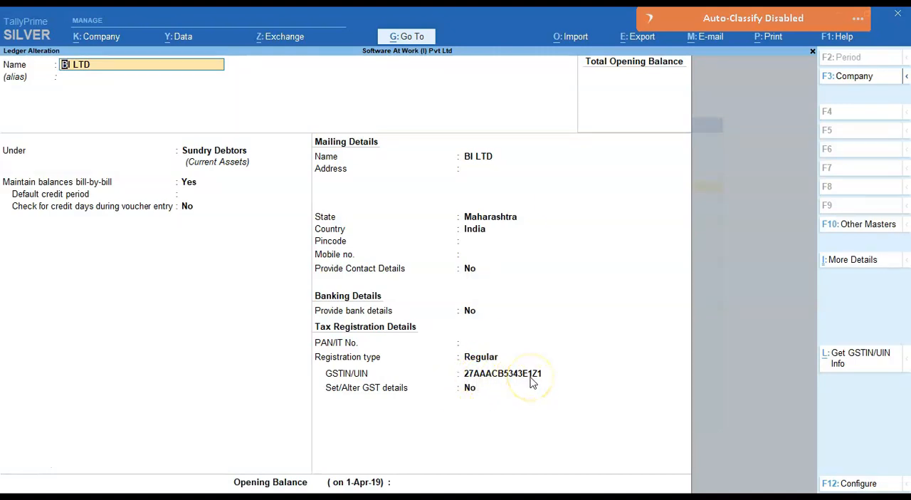
Step: Fetch the ledger's GSTIN/UIN info from the portal to compare it with the books
{"action": "left_click", "coordinate": [862, 358]}
{"action": "key", "text": "Return"}
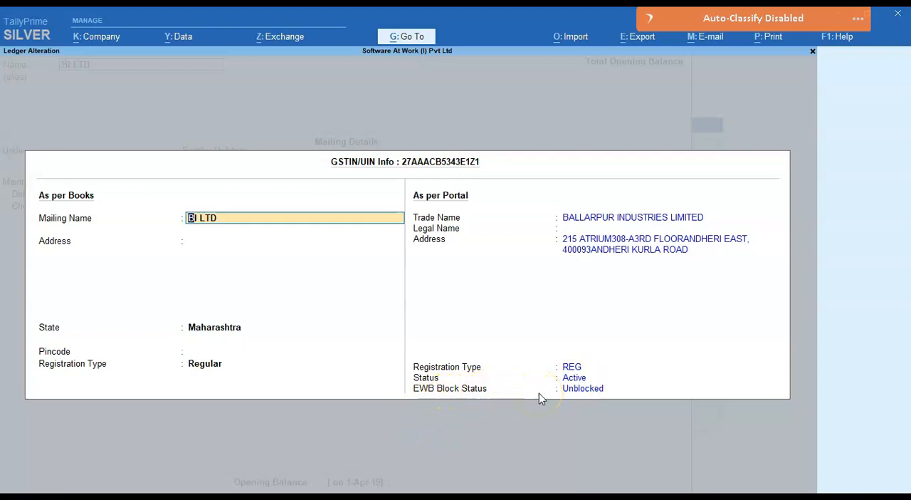
{"action": "left_click", "coordinate": [32, 465]}
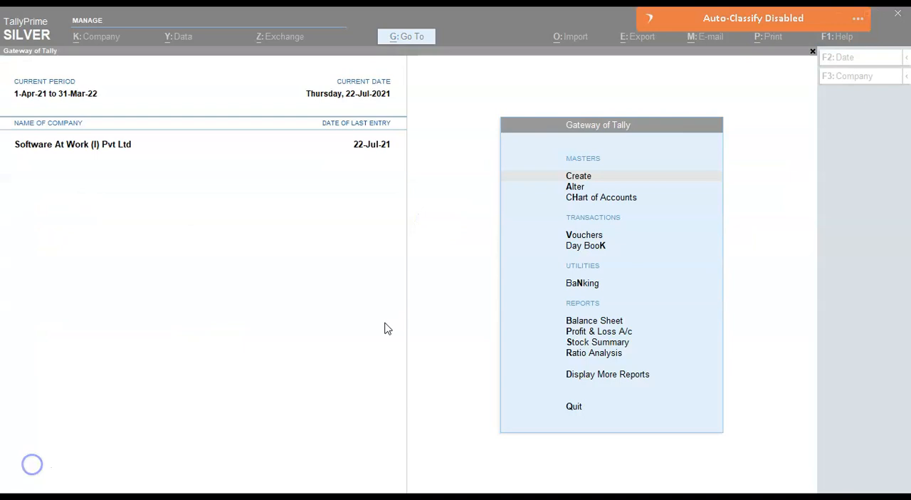
Step: Open the Update Party GSTIN report from the GST reports
{"action": "left_click", "coordinate": [385, 323]}
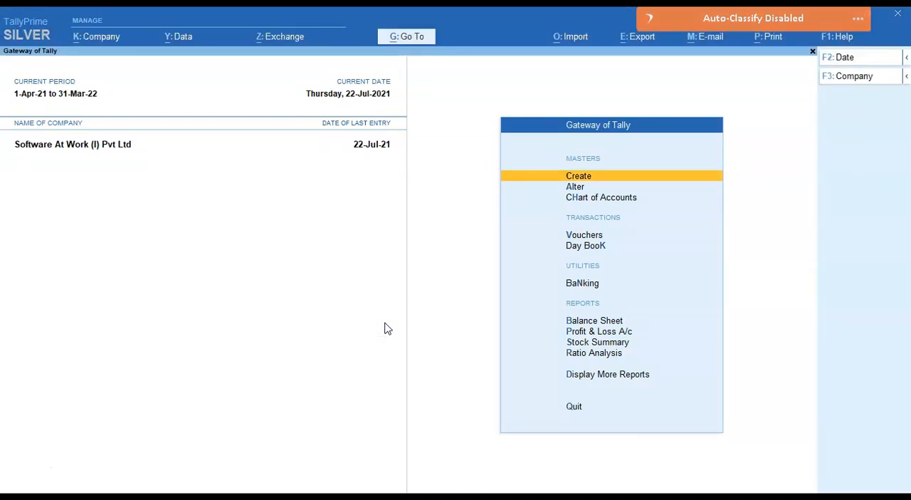
{"action": "key", "text": "Up"}
{"action": "key", "text": "Up"}
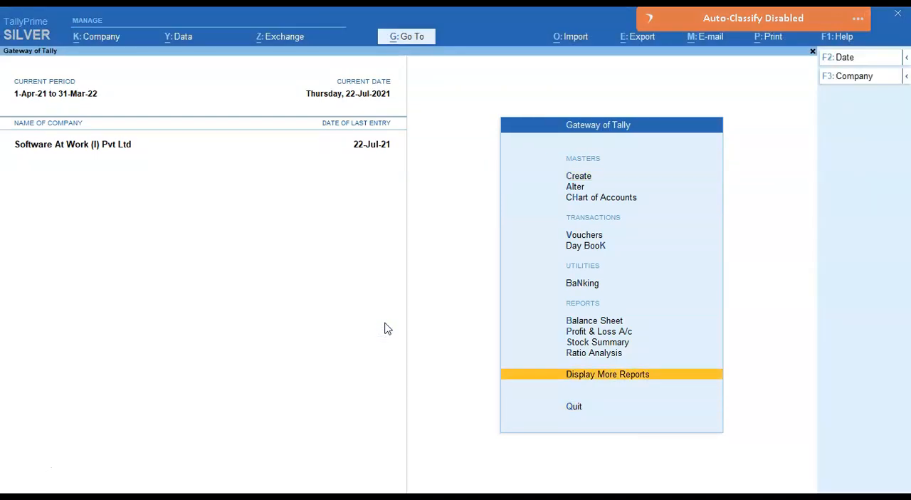
{"action": "key", "text": "Return"}
{"action": "key", "text": "Down"}
{"action": "key", "text": "Down"}
{"action": "key", "text": "Down"}
{"action": "key", "text": "Down"}
{"action": "key", "text": "Down"}
{"action": "key", "text": "Down"}
{"action": "key", "text": "Down"}
{"action": "key", "text": "Down"}
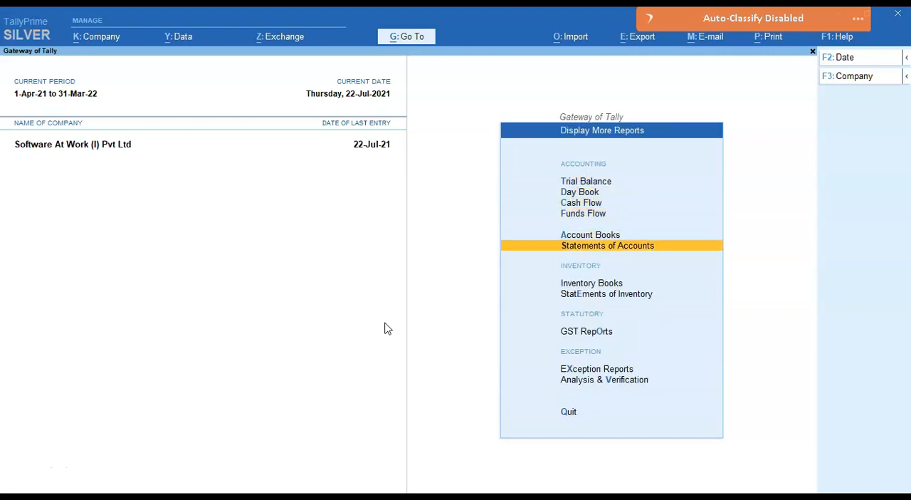
{"action": "key", "text": "Return"}
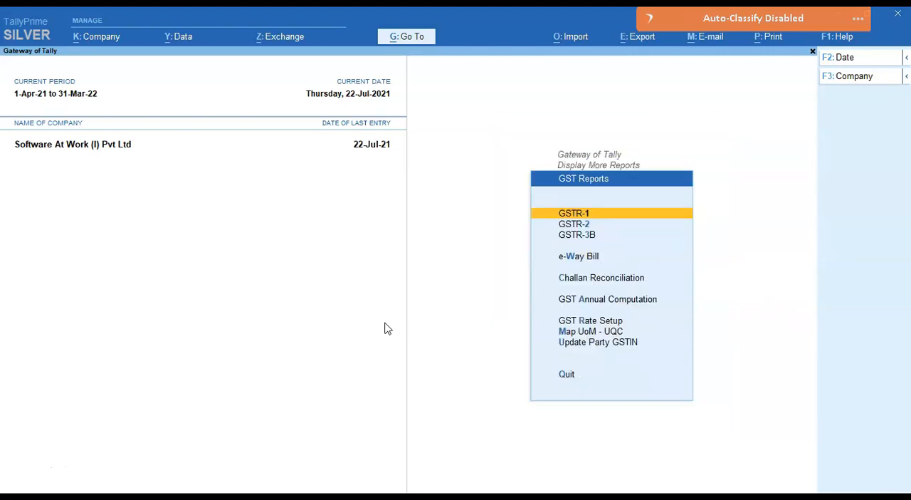
{"action": "key", "text": "Down"}
{"action": "key", "text": "Down"}
{"action": "key", "text": "Down"}
{"action": "key", "text": "Down"}
{"action": "key", "text": "Down"}
{"action": "key", "text": "Down"}
{"action": "key", "text": "Return"}
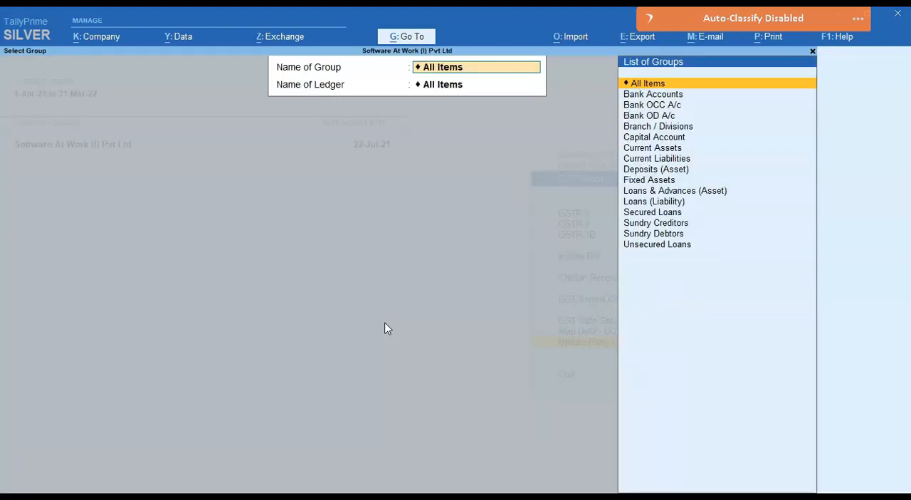
Step: Select the Sundry Debtors group with all its ledgers and display every party, not only those with pending details
{"action": "type", "text": "Sun"}
{"action": "key", "text": "Down"}
{"action": "key", "text": "Return"}
{"action": "key", "text": "Return"}
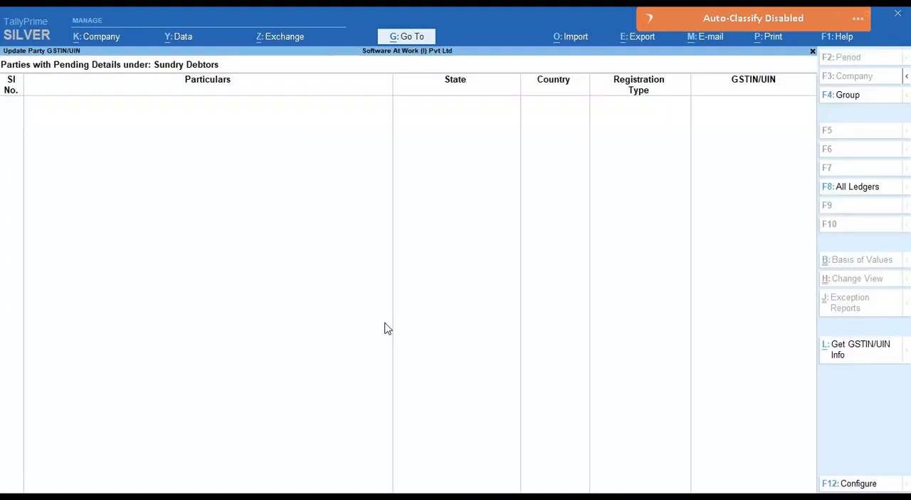
{"action": "left_click", "coordinate": [858, 188]}
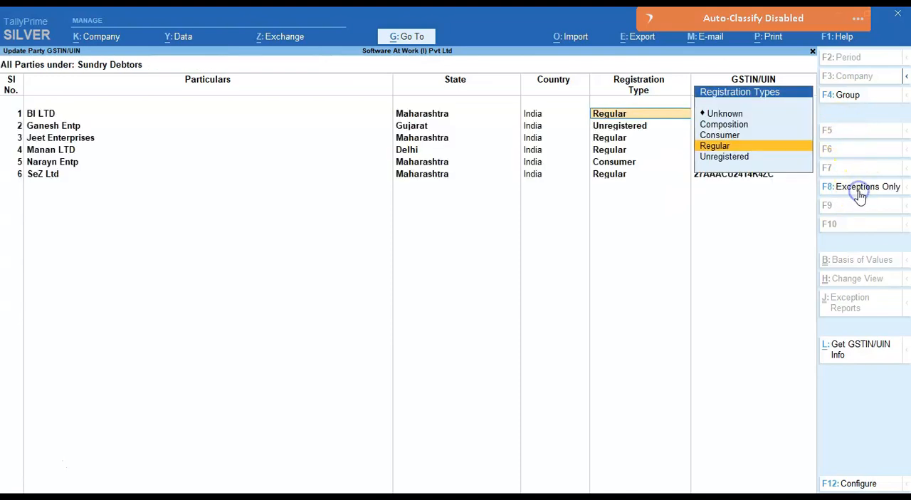
Step: Fetch the GSTIN/UIN info for all listed parties, accepting retrieval for only the correct GSTINs
{"action": "key", "text": "Return"}
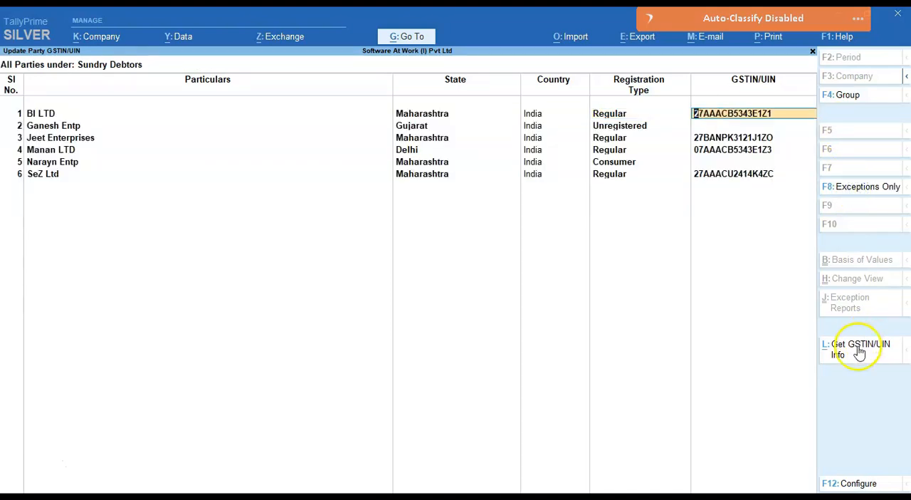
{"action": "left_click", "coordinate": [859, 350]}
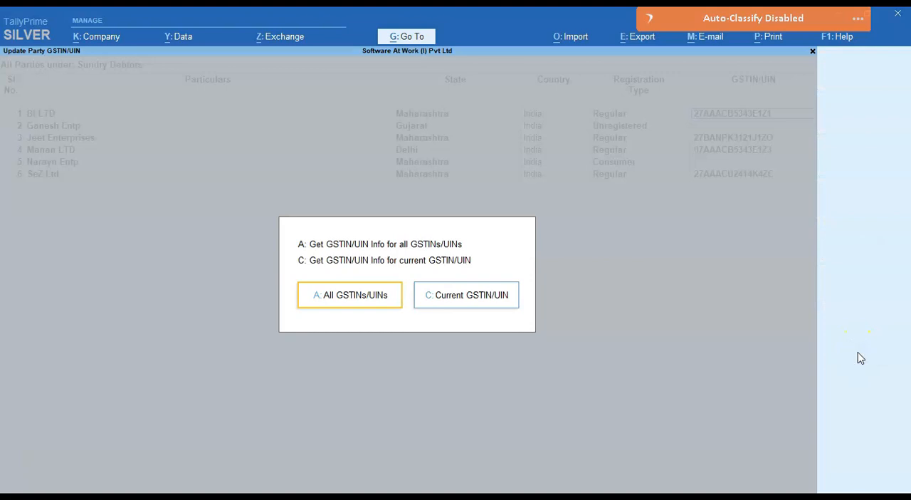
{"action": "key", "text": "Return"}
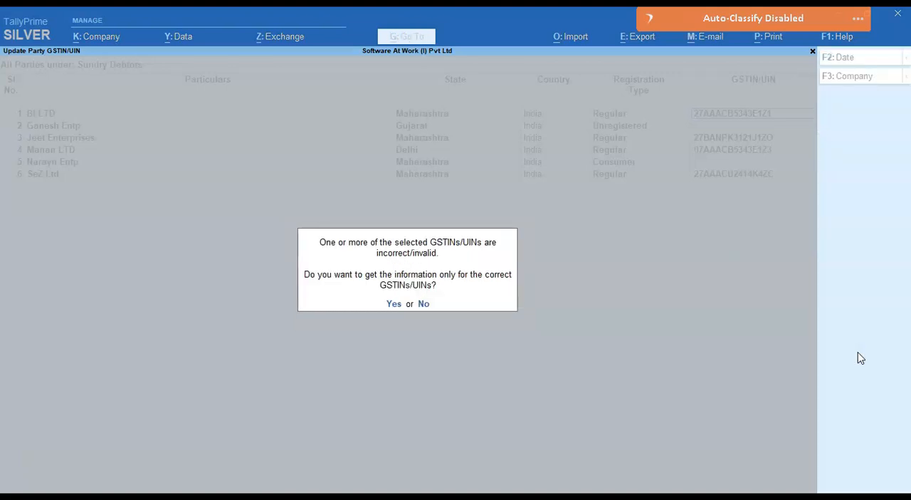
{"action": "key", "text": "Return"}
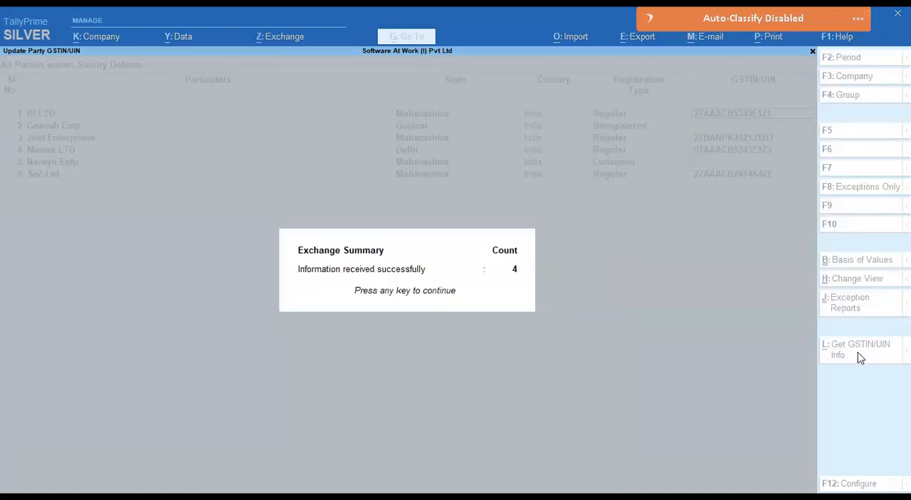
{"action": "key", "text": "Return"}
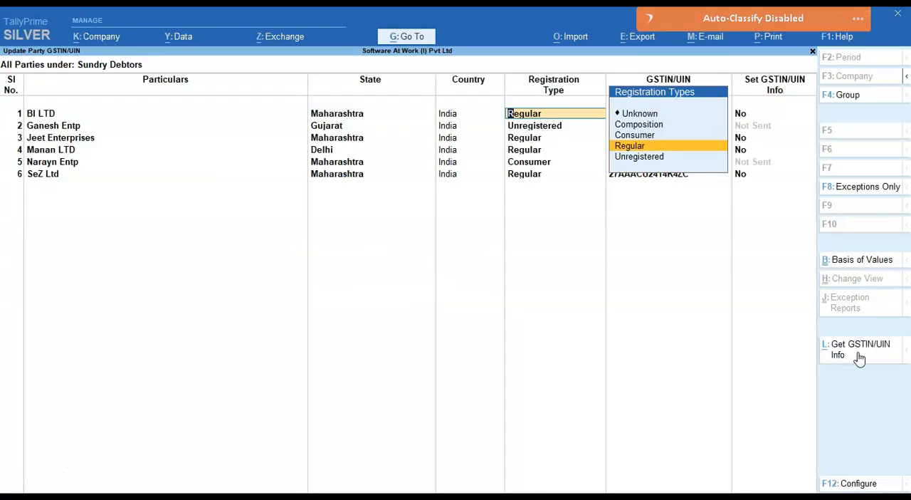
{"action": "key", "text": "Return"}
{"action": "key", "text": "Return"}
{"action": "left_click", "coordinate": [858, 349]}
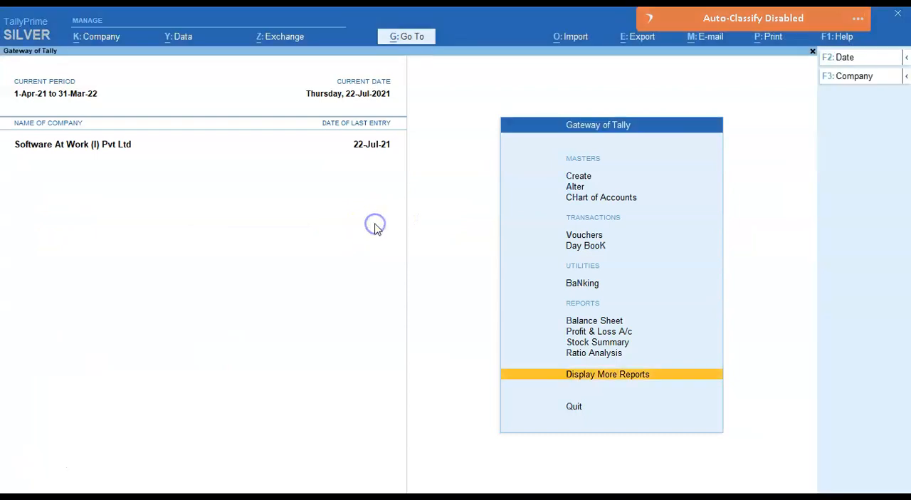
Step: Open the Mobile stock item for alteration
{"action": "left_click", "coordinate": [575, 188]}
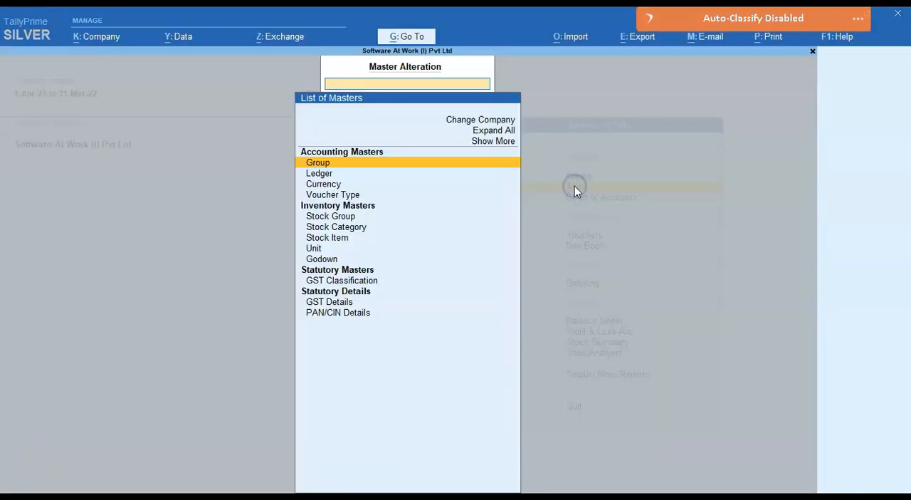
{"action": "key", "text": "Down"}
{"action": "key", "text": "Down"}
{"action": "key", "text": "Down"}
{"action": "key", "text": "Down"}
{"action": "key", "text": "Down"}
{"action": "key", "text": "Down"}
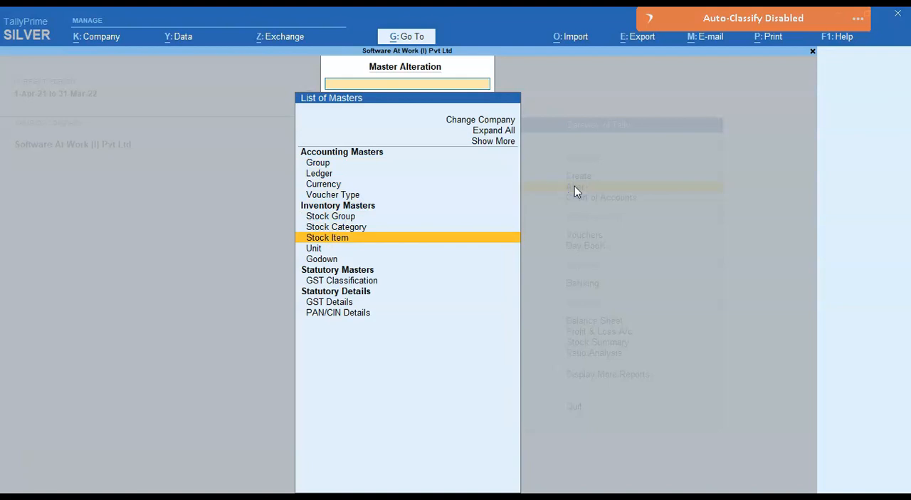
{"action": "key", "text": "Return"}
{"action": "key", "text": "Down"}
{"action": "key", "text": "Down"}
{"action": "key", "text": "Down"}
{"action": "key", "text": "Down"}
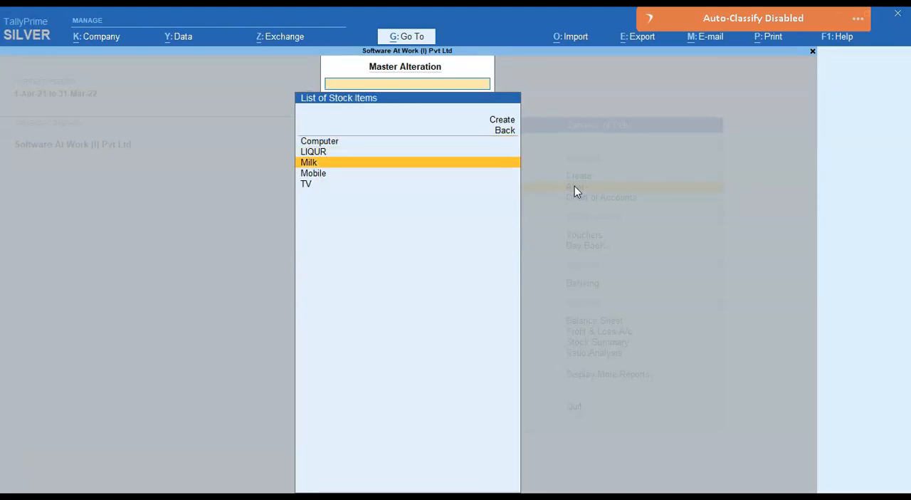
{"action": "key", "text": "Up"}
{"action": "key", "text": "Return"}
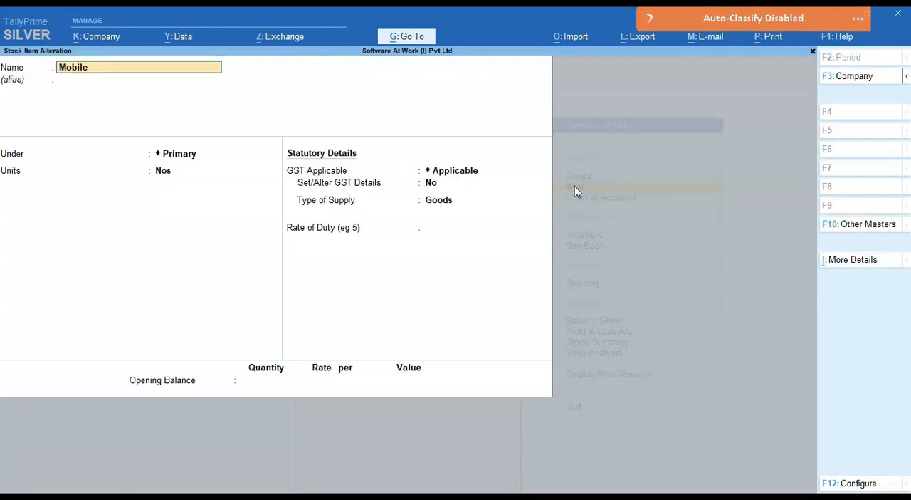
Step: Enable Set/Alter GST Details for the Mobile stock item and fetch the HSN/SAC info for code 8517
{"action": "left_click", "coordinate": [432, 185]}
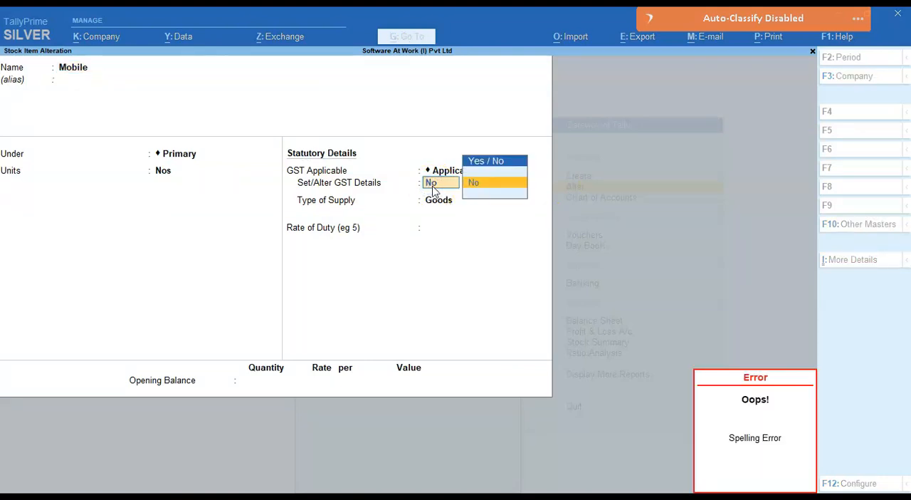
{"action": "key", "text": "Down"}
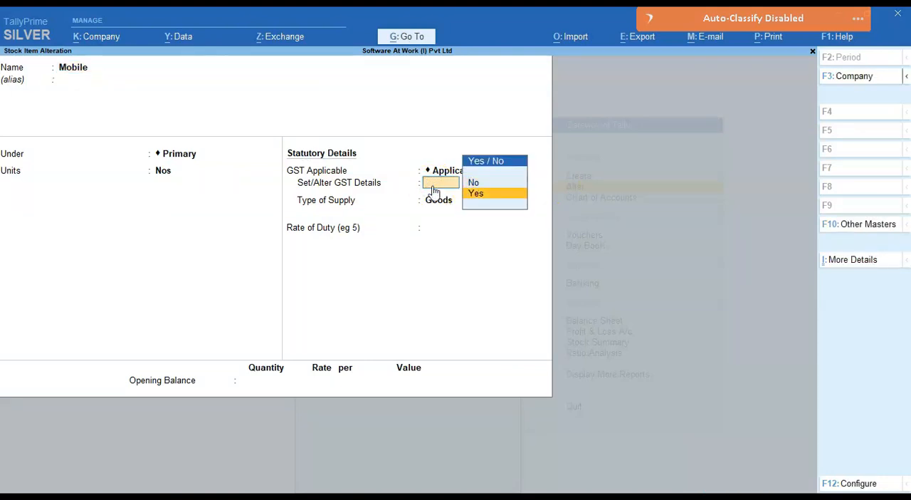
{"action": "key", "text": "Return"}
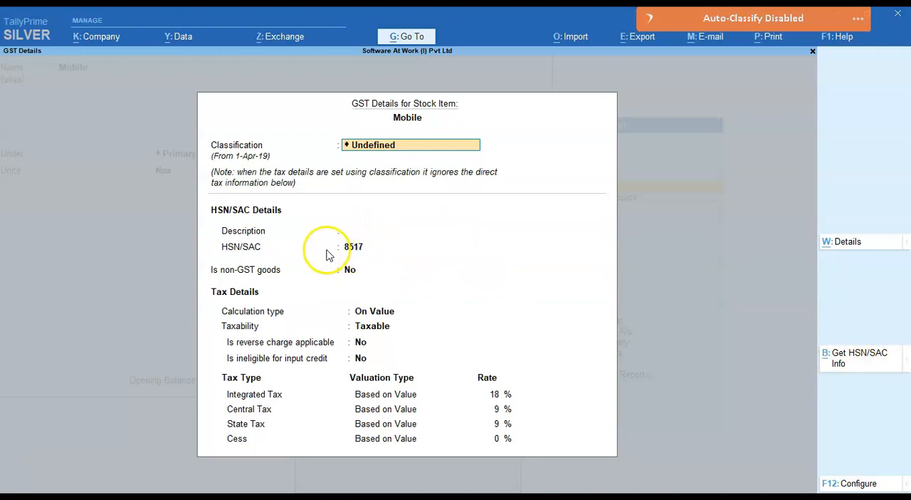
{"action": "left_click", "coordinate": [844, 361]}
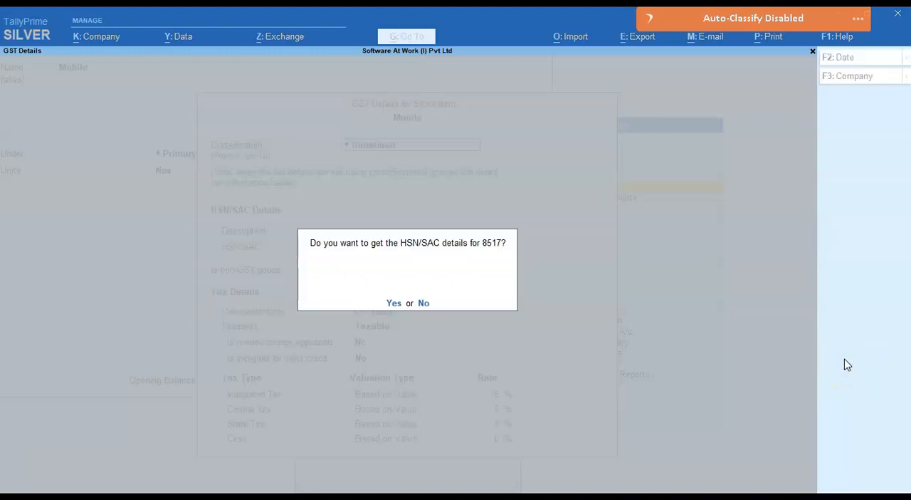
{"action": "key", "text": "y"}
{"action": "left_click", "coordinate": [378, 278]}
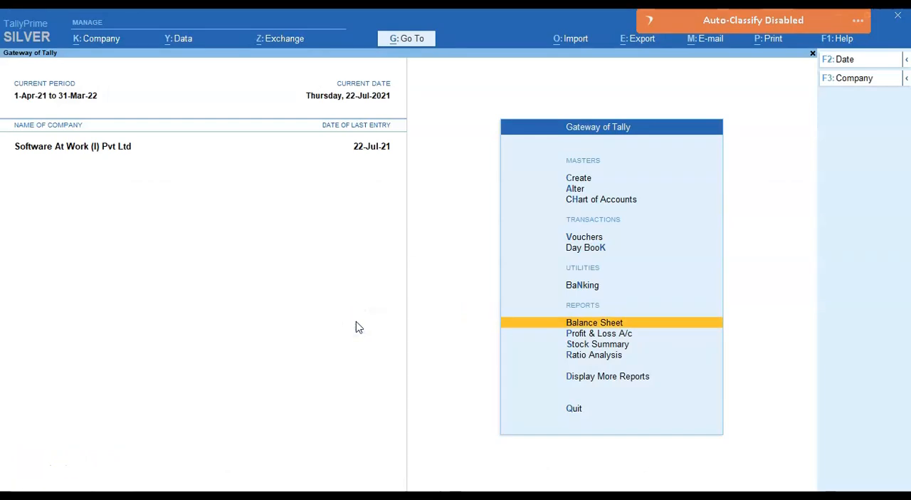
Step: Open the Balance Sheet and configure it to show percentages and exclude accounts with zero closing balance
{"action": "key", "text": "Down"}
{"action": "key", "text": "Up"}
{"action": "key", "text": "Return"}
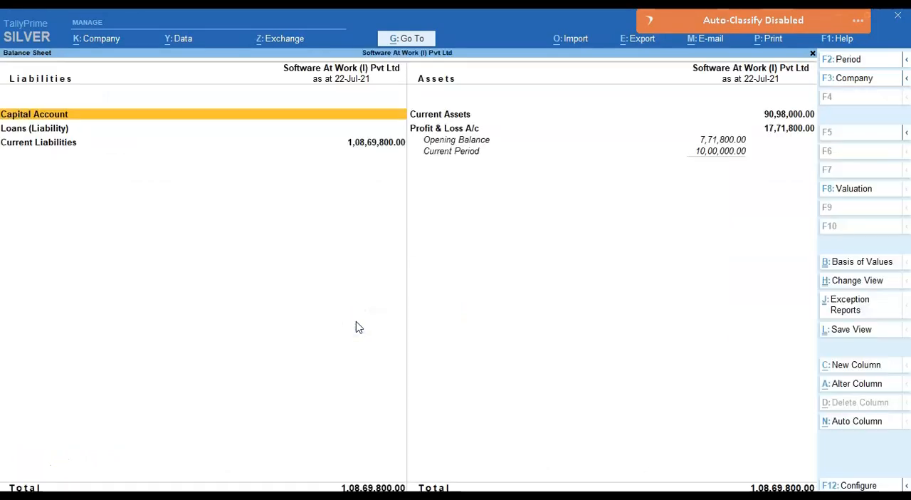
{"action": "left_click", "coordinate": [868, 486]}
{"action": "type", "text": "y"}
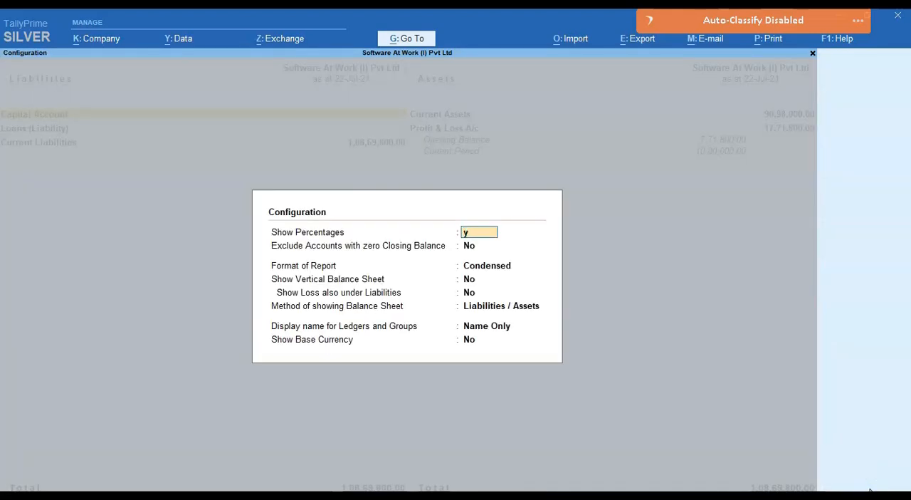
{"action": "key", "text": "Return"}
{"action": "type", "text": "y"}
{"action": "key", "text": "Return"}
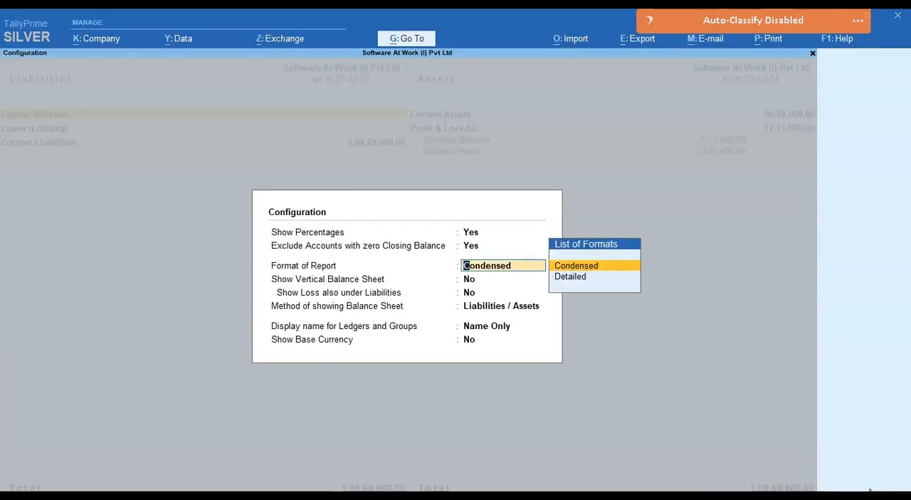
Step: Set the Balance Sheet to the Detailed format with a vertical layout and apply the configuration
{"action": "key", "text": "Down"}
{"action": "key", "text": "Return"}
{"action": "key", "text": "Return"}
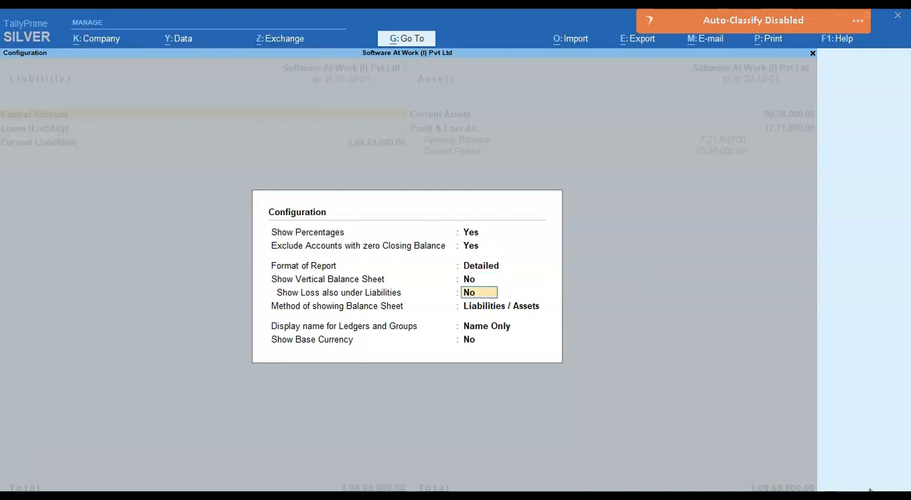
{"action": "key", "text": "Up"}
{"action": "type", "text": "y"}
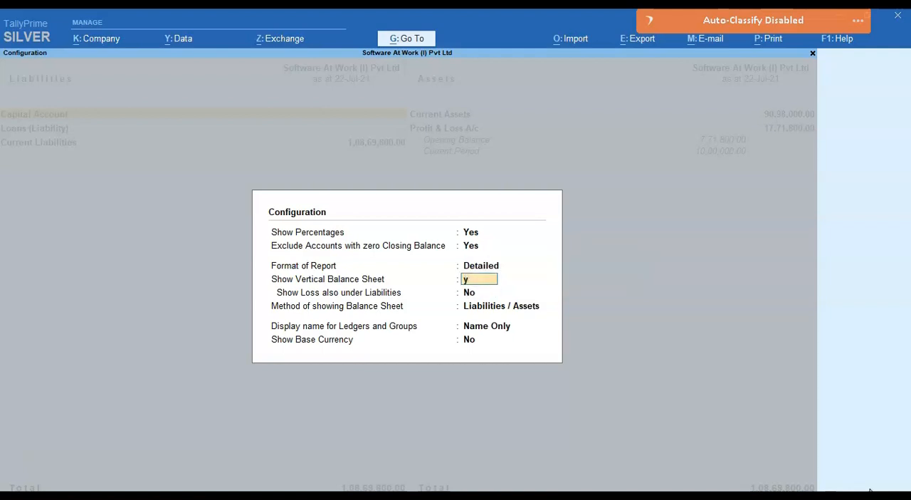
{"action": "key", "text": "Return"}
{"action": "key", "text": "Return"}
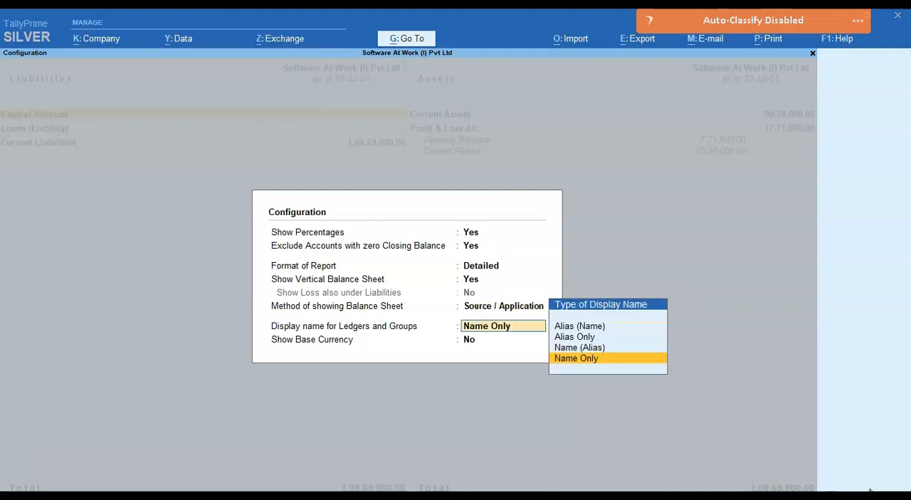
{"action": "key", "text": "Return"}
{"action": "key", "text": "Return"}
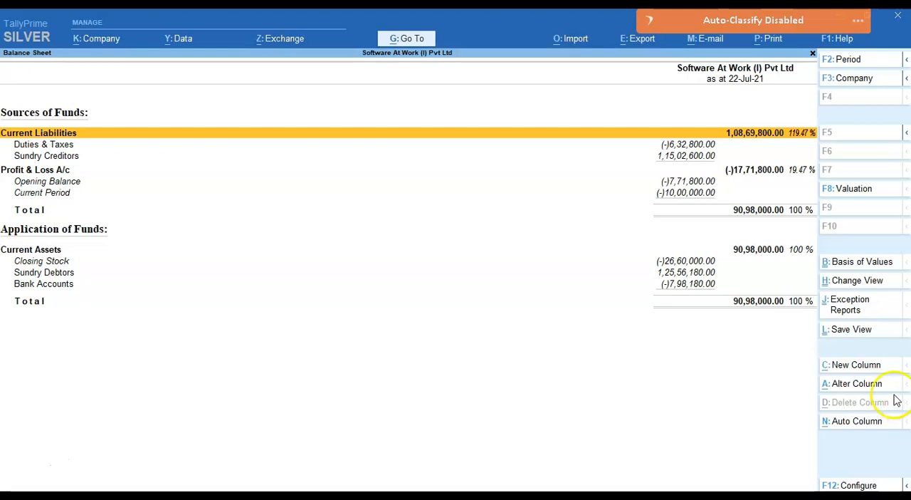
Step: Save the report as "Balance Sheet - My View", set as the default view for All Companies, including the selected period
{"action": "left_click", "coordinate": [860, 339]}
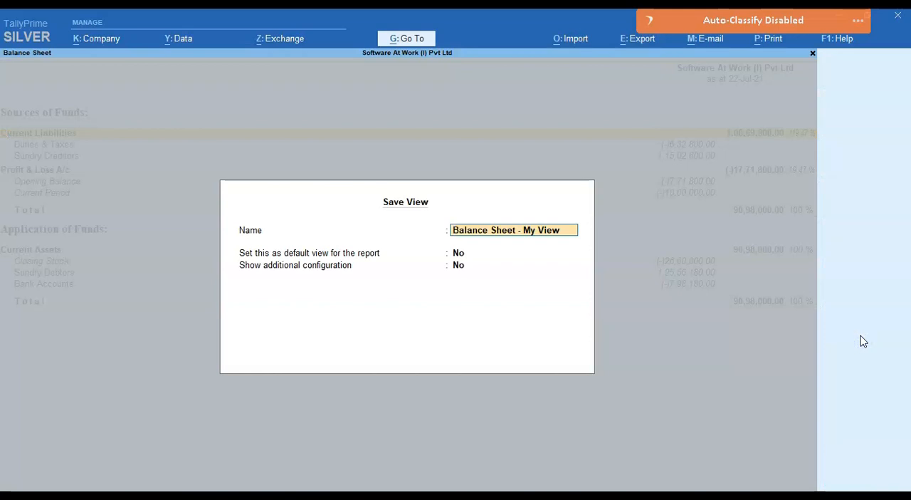
{"action": "key", "text": "Return"}
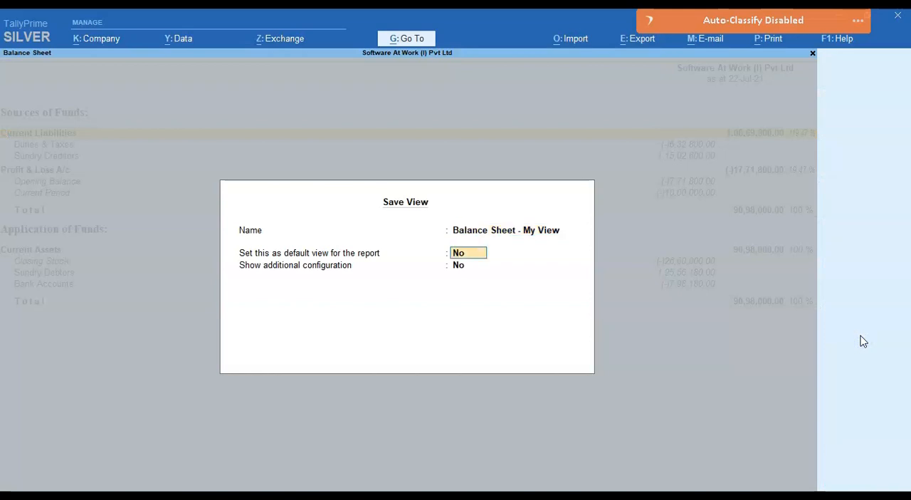
{"action": "type", "text": "y"}
{"action": "key", "text": "Return"}
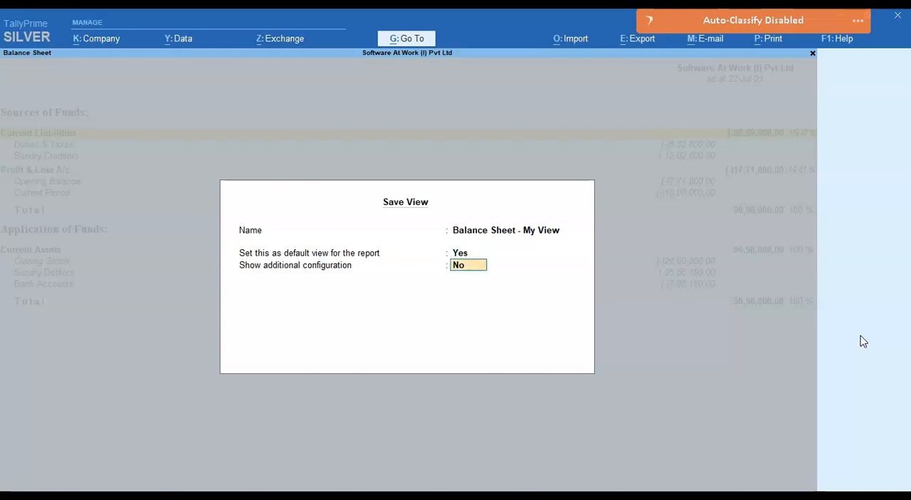
{"action": "type", "text": "y"}
{"action": "key", "text": "Return"}
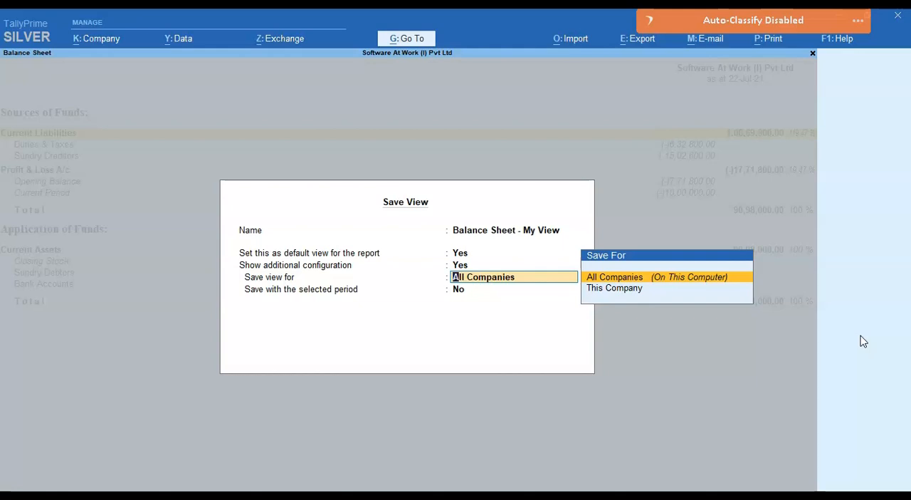
{"action": "key", "text": "Return"}
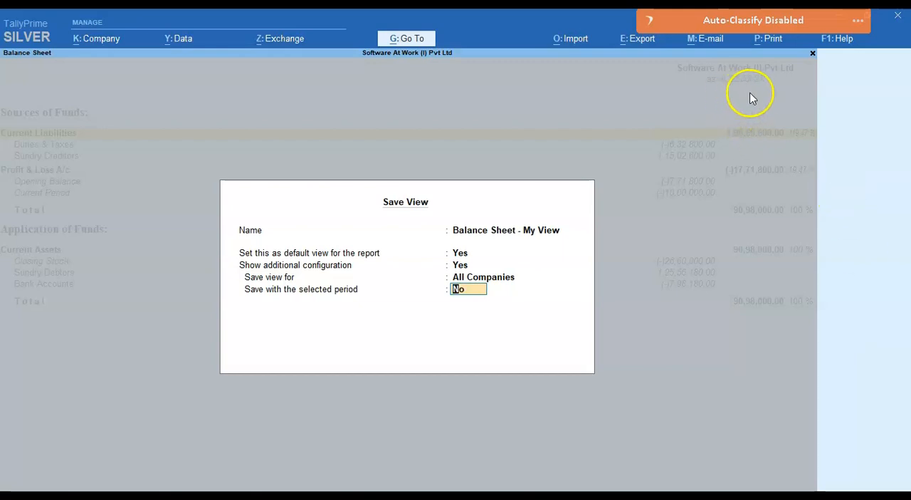
{"action": "type", "text": "y"}
{"action": "key", "text": "Return"}
{"action": "key", "text": "Return"}
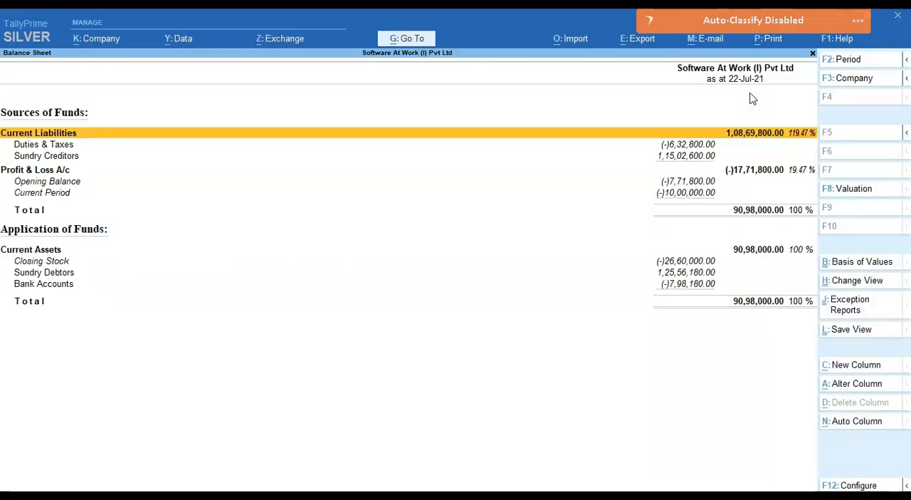
Step: Leave the Balance Sheet and open the Stock Summary report
{"action": "key", "text": "Escape"}
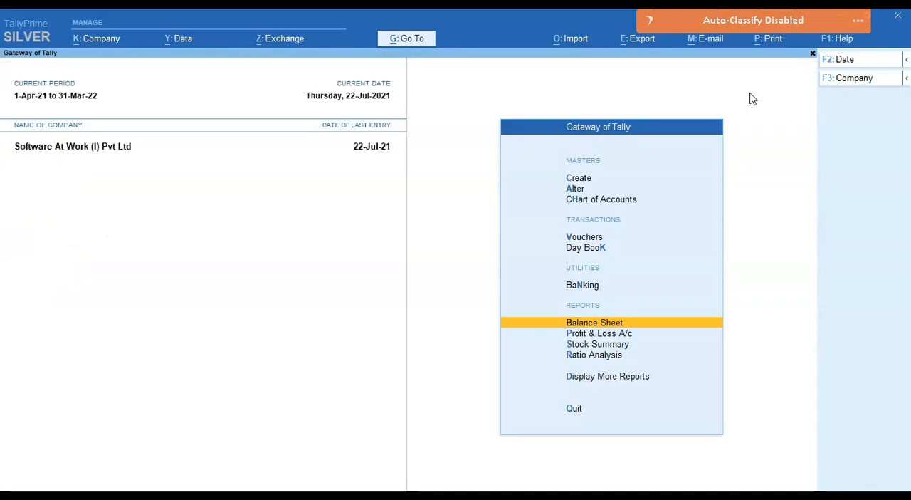
{"action": "key", "text": "Down"}
{"action": "key", "text": "Down"}
{"action": "key", "text": "Return"}
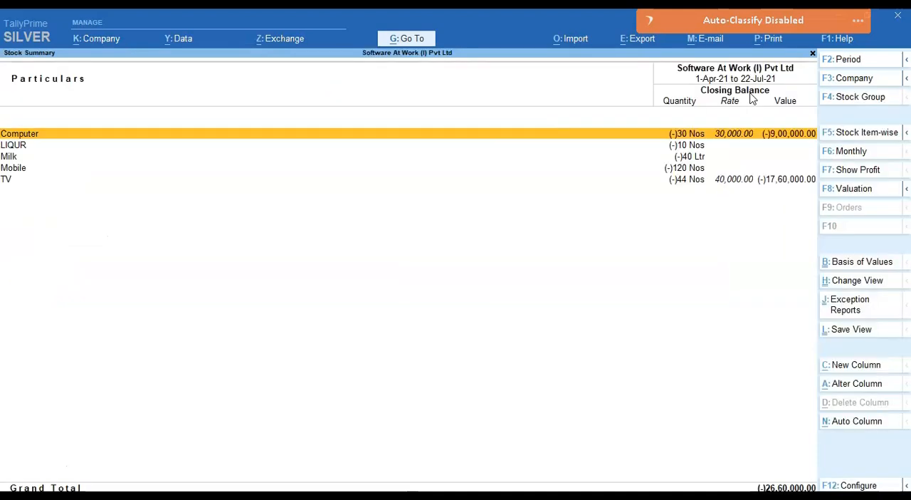
Step: Configure the Stock Summary to show the opening balance, goods inwards and goods outwards
{"action": "left_click", "coordinate": [859, 484]}
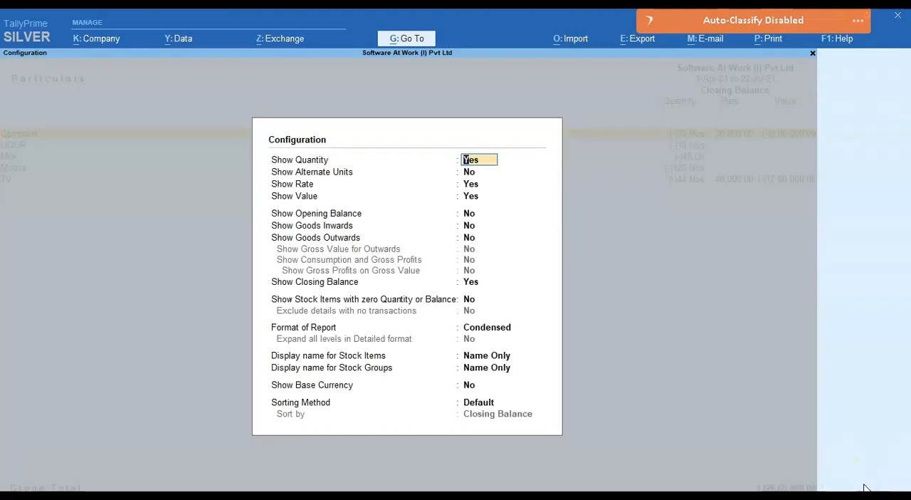
{"action": "key", "text": "Down"}
{"action": "key", "text": "Down"}
{"action": "key", "text": "Down"}
{"action": "key", "text": "Down"}
{"action": "type", "text": "y"}
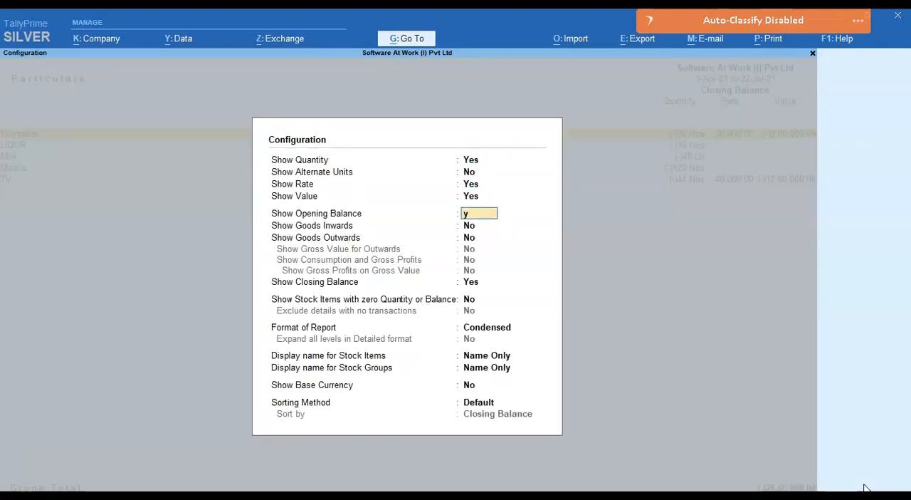
{"action": "key", "text": "Return"}
{"action": "type", "text": "y"}
{"action": "key", "text": "Return"}
{"action": "type", "text": "y"}
{"action": "key", "text": "ctrl+a"}
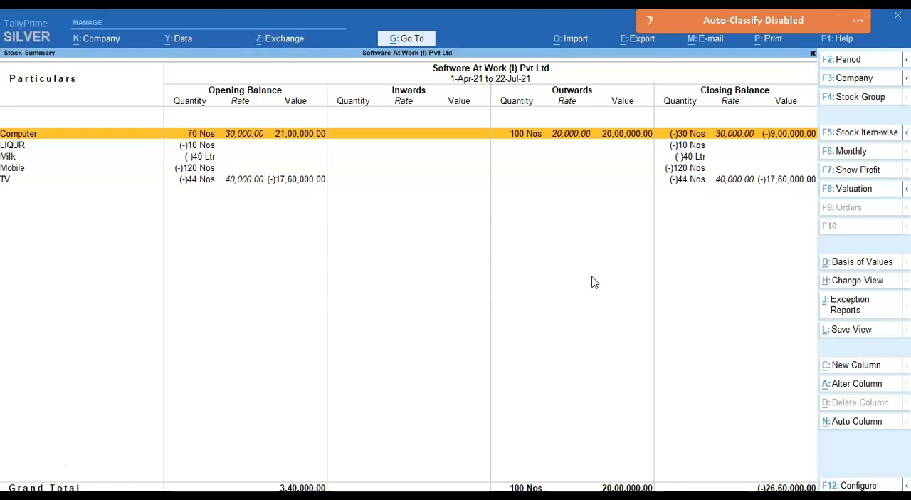
Step: Save the report as "Stock Summary - My View", set as the default view for This Company only, including the selected period
{"action": "left_click", "coordinate": [850, 332]}
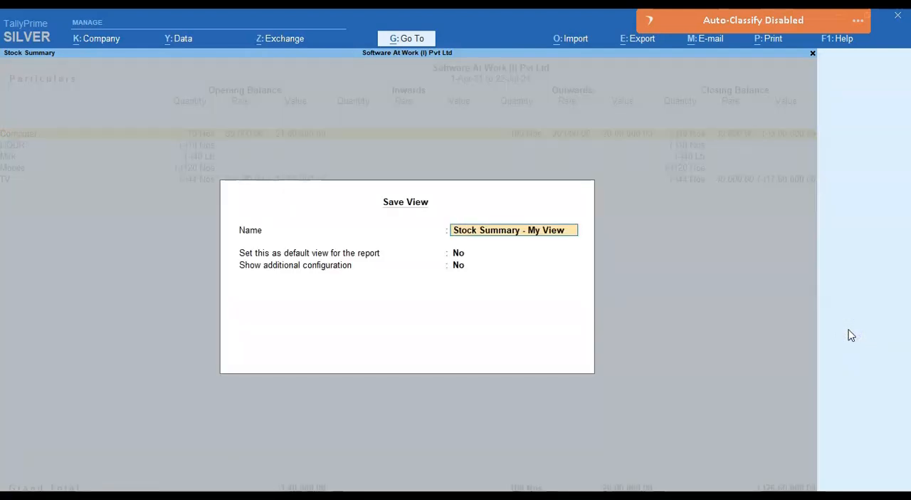
{"action": "key", "text": "Return"}
{"action": "type", "text": "y"}
{"action": "key", "text": "Return"}
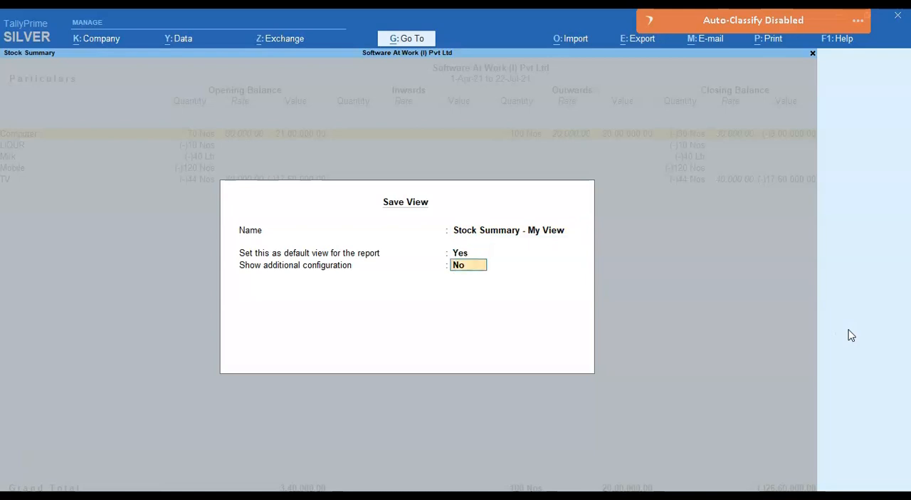
{"action": "type", "text": "y"}
{"action": "key", "text": "Return"}
{"action": "key", "text": "Return"}
{"action": "key", "text": "BackSpace"}
{"action": "key", "text": "Down"}
{"action": "key", "text": "Return"}
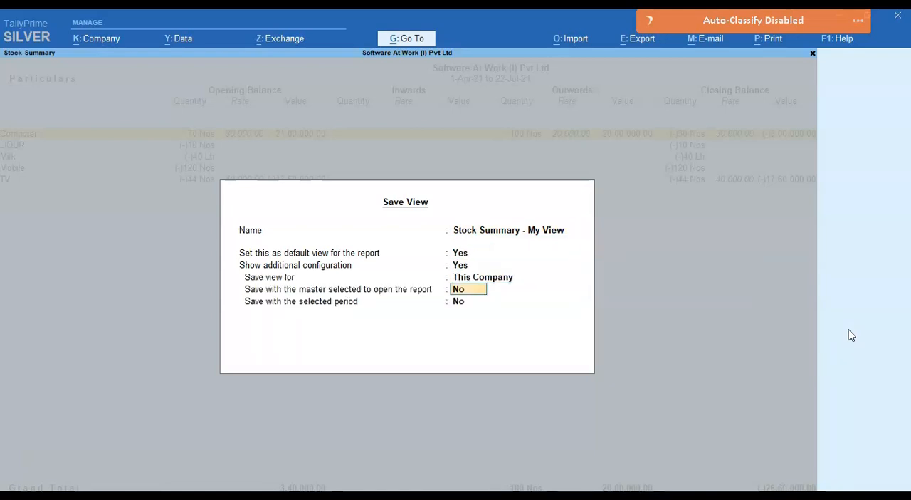
{"action": "key", "text": "Return"}
{"action": "key", "text": "Return"}
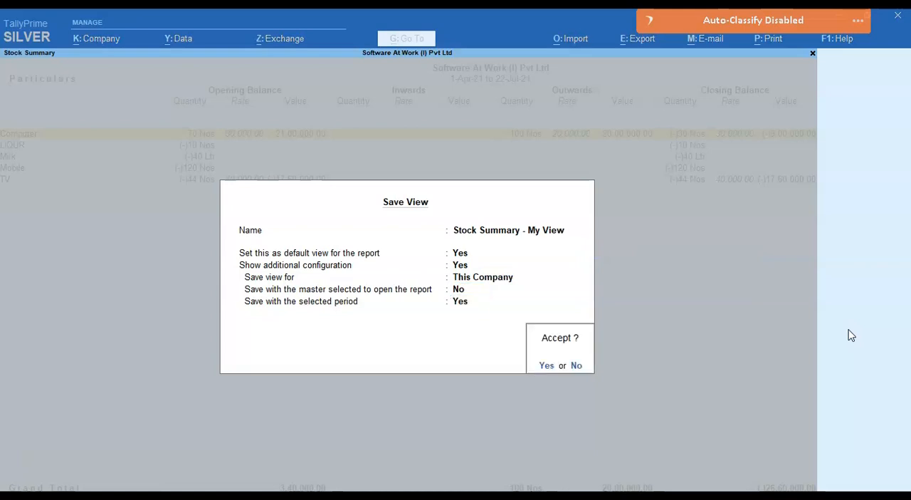
{"action": "key", "text": "y"}
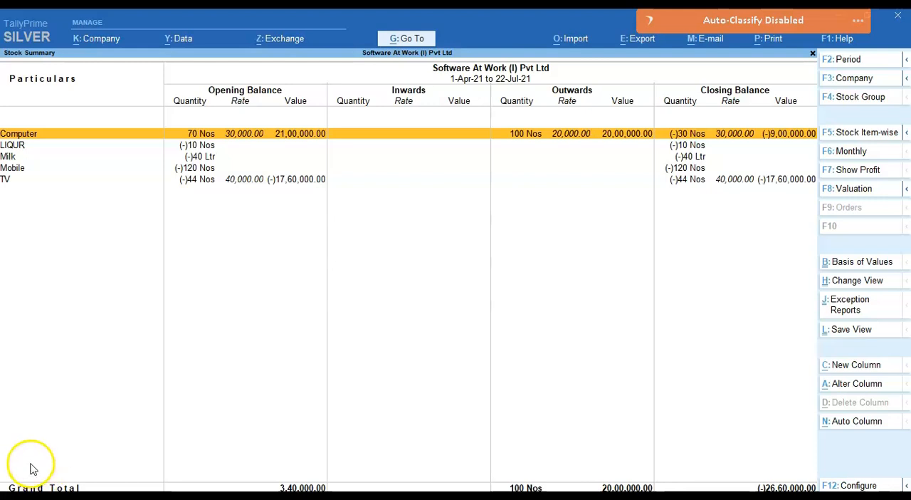
Step: Close the Stock Summary and open the saved view "Balance Sheet - My View" from the list of reports
{"action": "key", "text": "Escape"}
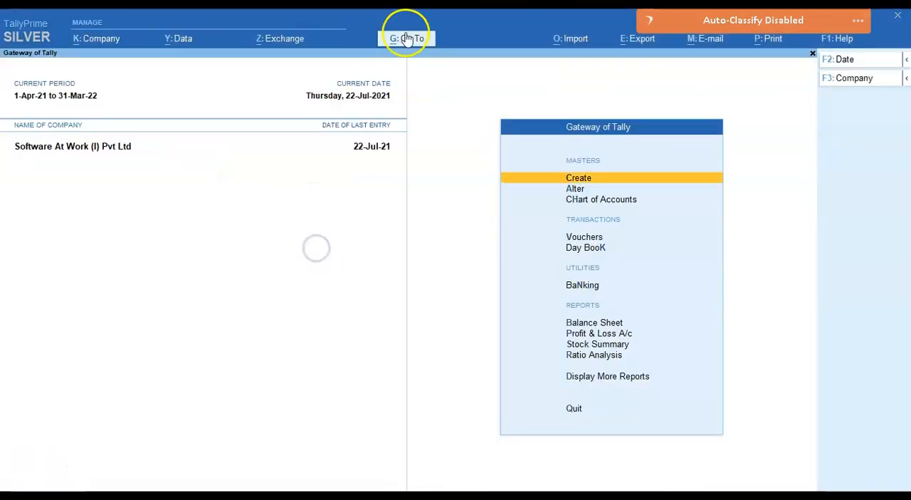
{"action": "left_click", "coordinate": [407, 43]}
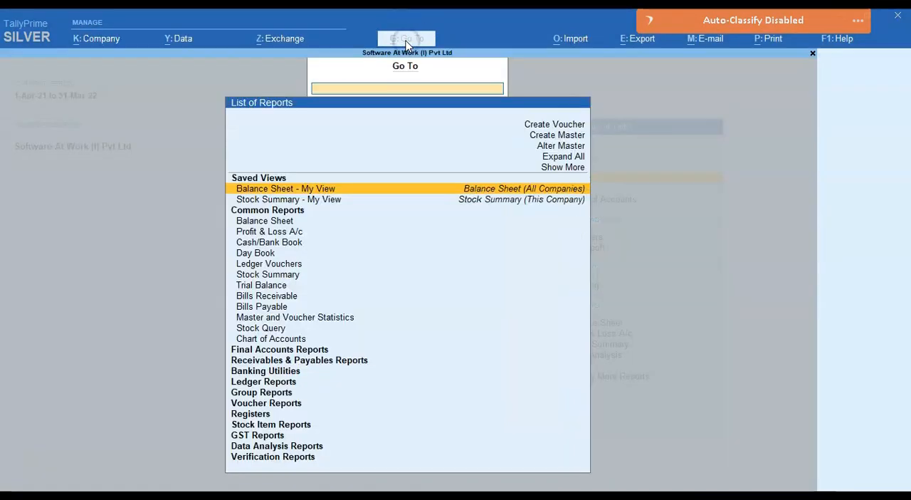
{"action": "key", "text": "Down"}
{"action": "key", "text": "Up"}
{"action": "key", "text": "Down"}
{"action": "key", "text": "Up"}
{"action": "key", "text": "Down"}
{"action": "key", "text": "Up"}
{"action": "key", "text": "Down"}
{"action": "key", "text": "Up"}
{"action": "key", "text": "Down"}
{"action": "key", "text": "Up"}
{"action": "key", "text": "Return"}
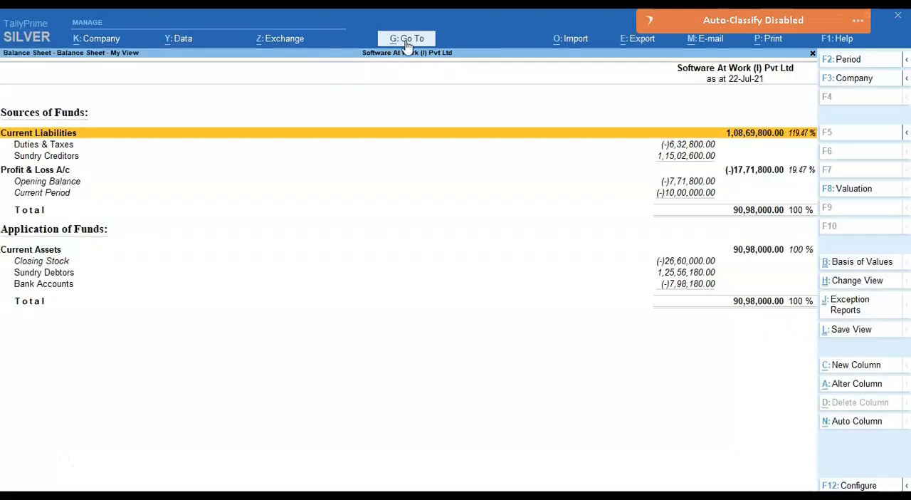
Step: Open the saved view "Stock Summary - My View" from the list of reports
{"action": "left_click", "coordinate": [408, 39]}
{"action": "key", "text": "Down"}
{"action": "key", "text": "Return"}
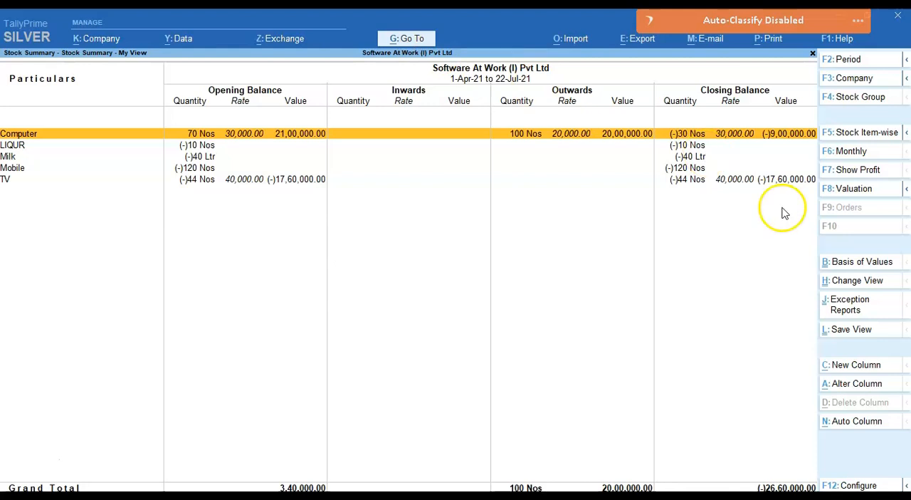
Step: Delete the saved view "Stock Summary - My View" and confirm the deletion
{"action": "left_click", "coordinate": [852, 282]}
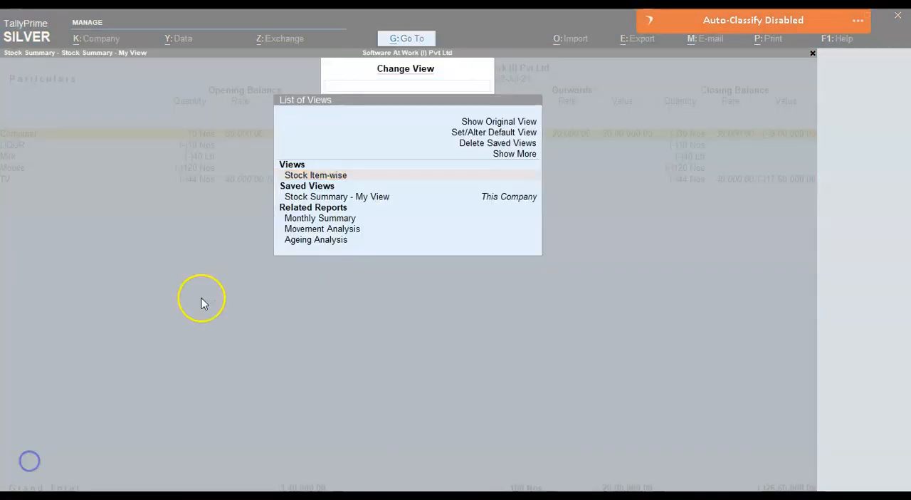
{"action": "left_click", "coordinate": [201, 298]}
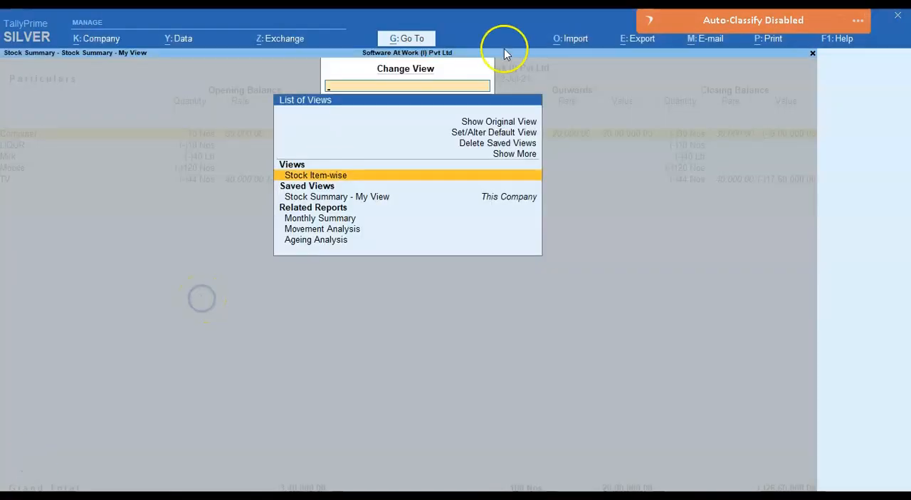
{"action": "left_click", "coordinate": [462, 145]}
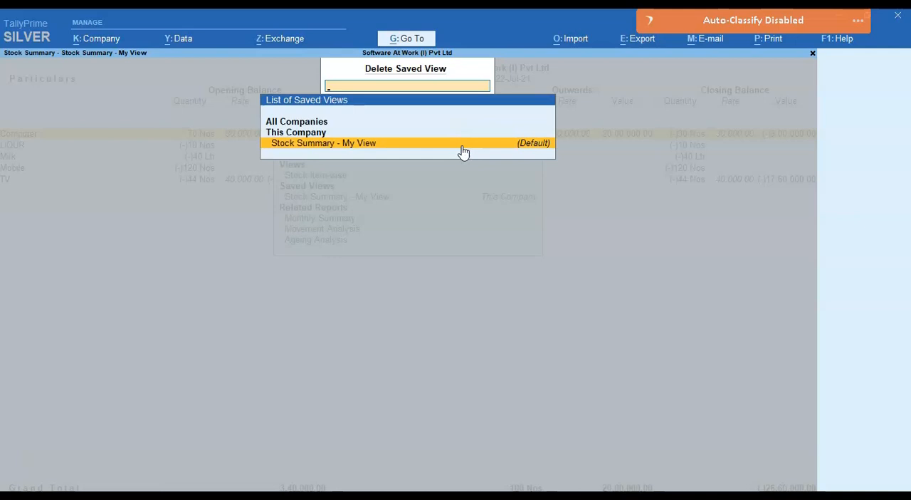
{"action": "left_click", "coordinate": [463, 146]}
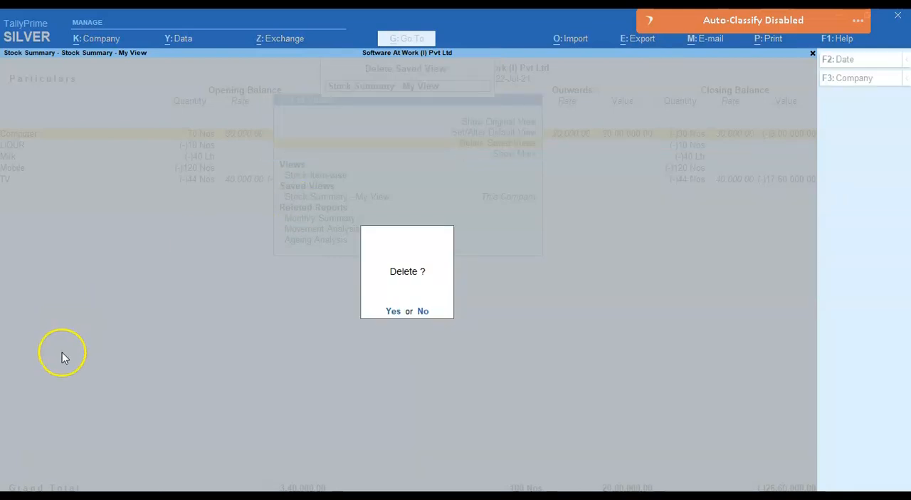
{"action": "key", "text": "y"}
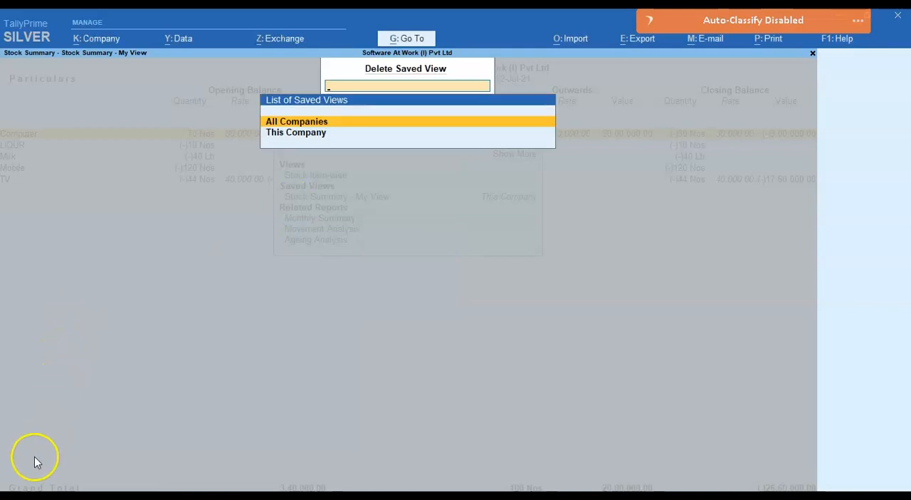